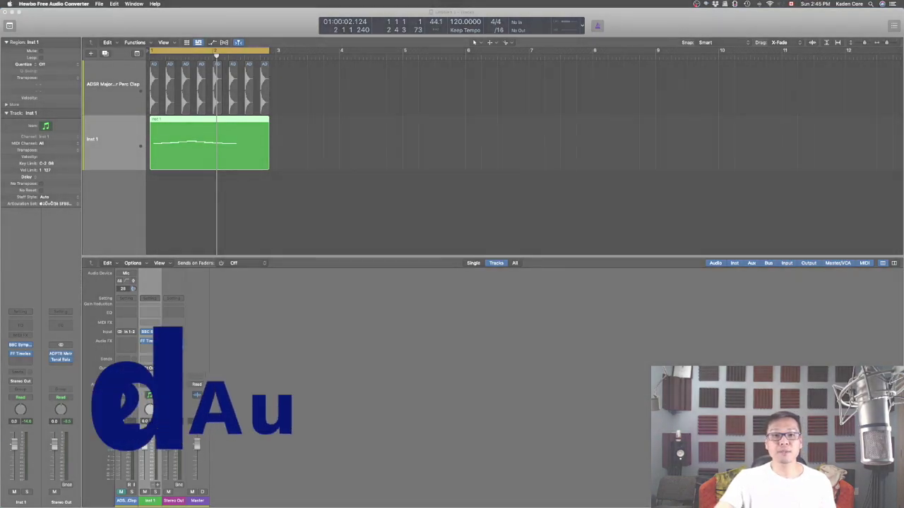
# Step: Place the Hewbo converter window at the upper centre and shift the Switch window down-right
pyautogui.moveTo(28, 196); pyautogui.dragTo(640, 127)
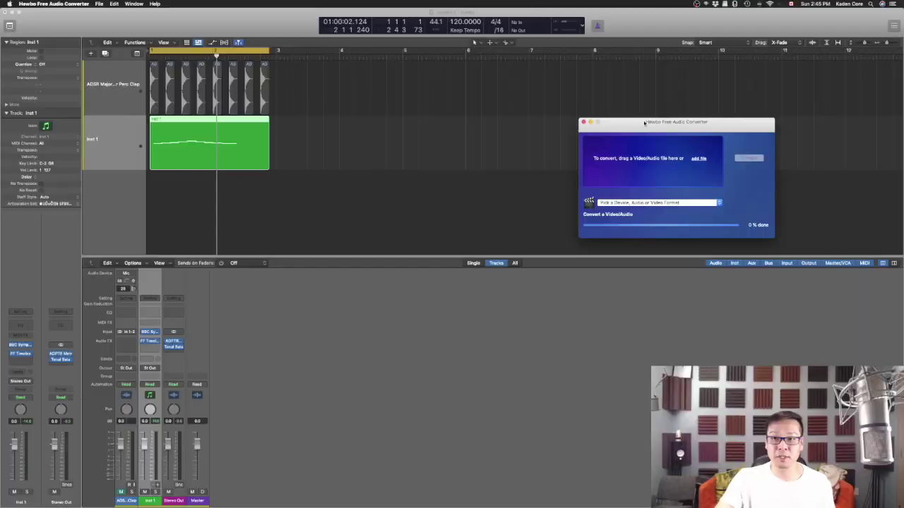
pyautogui.moveTo(639, 126); pyautogui.dragTo(376, 72)
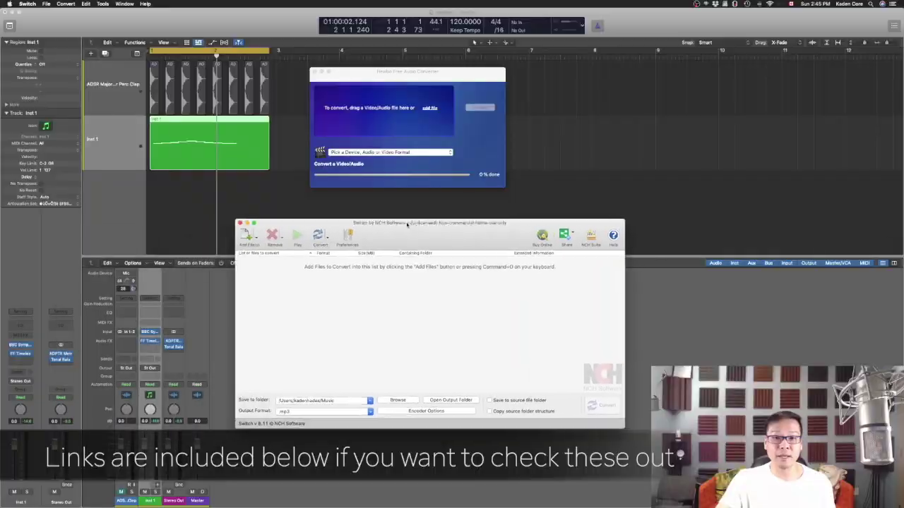
pyautogui.moveTo(396, 221); pyautogui.dragTo(644, 278)
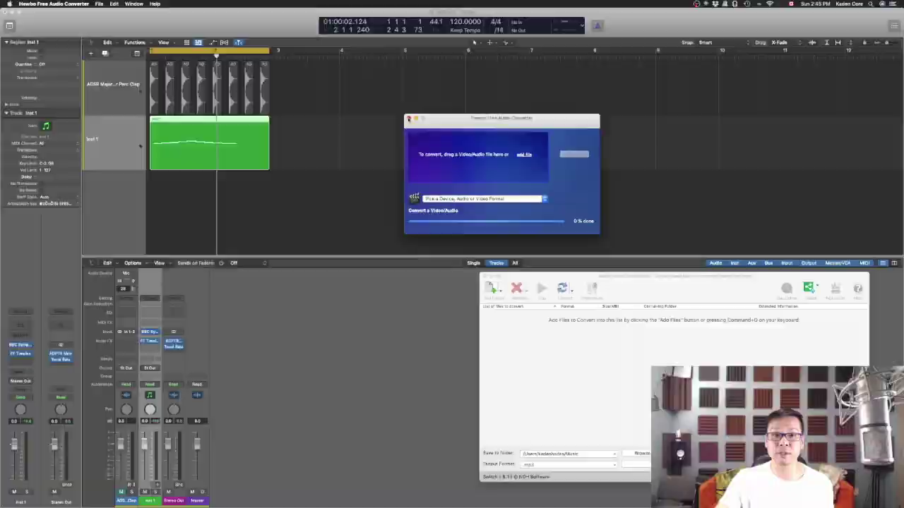
# Step: Nudge the Hewbo window up-left, bring Switch forward, then quit Switch and Hewbo
pyautogui.moveTo(528, 126); pyautogui.dragTo(504, 118)
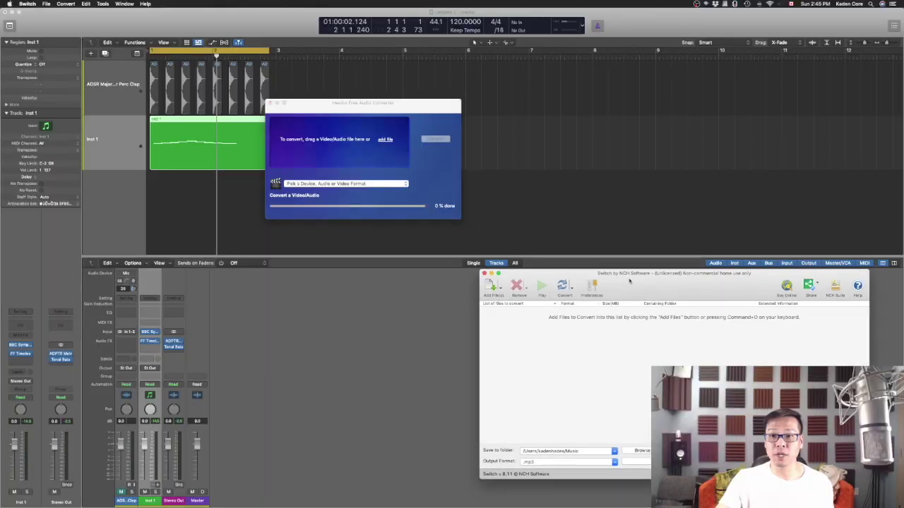
pyautogui.click(513, 97)
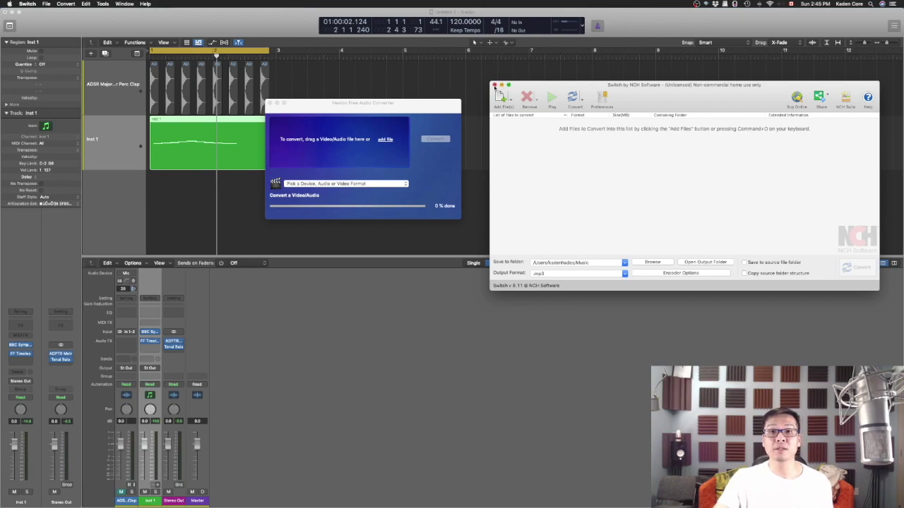
pyautogui.click(495, 85)
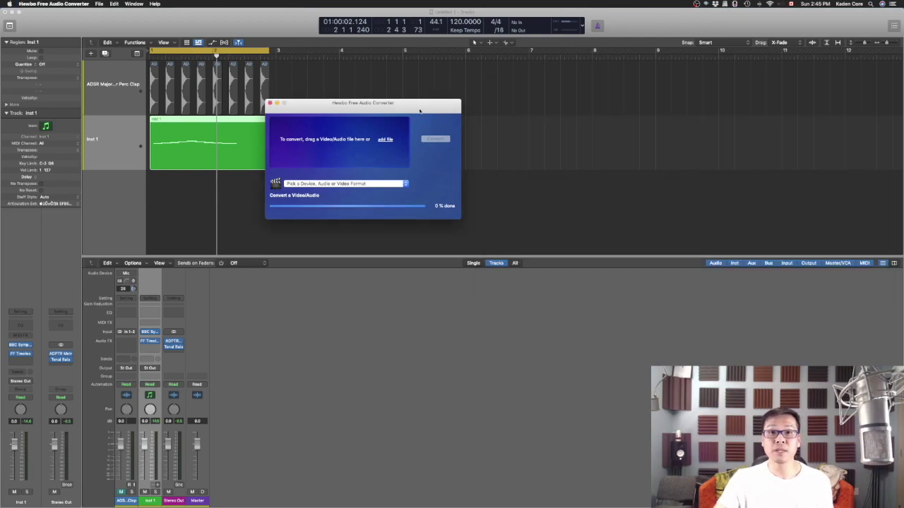
pyautogui.press('super+q')
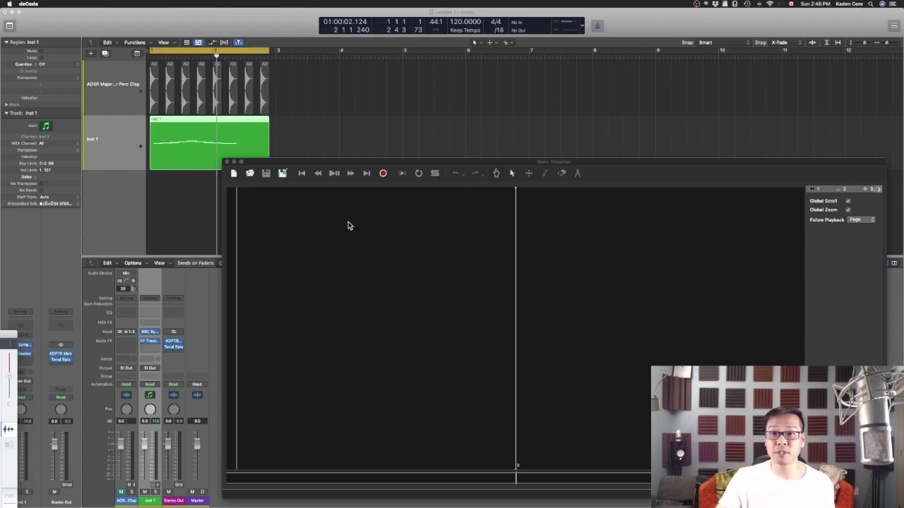
# Step: Move the Sonic Visualiser window up-left and look at Transform > Recent Transforms without choosing one
pyautogui.moveTo(644, 164); pyautogui.dragTo(581, 129)
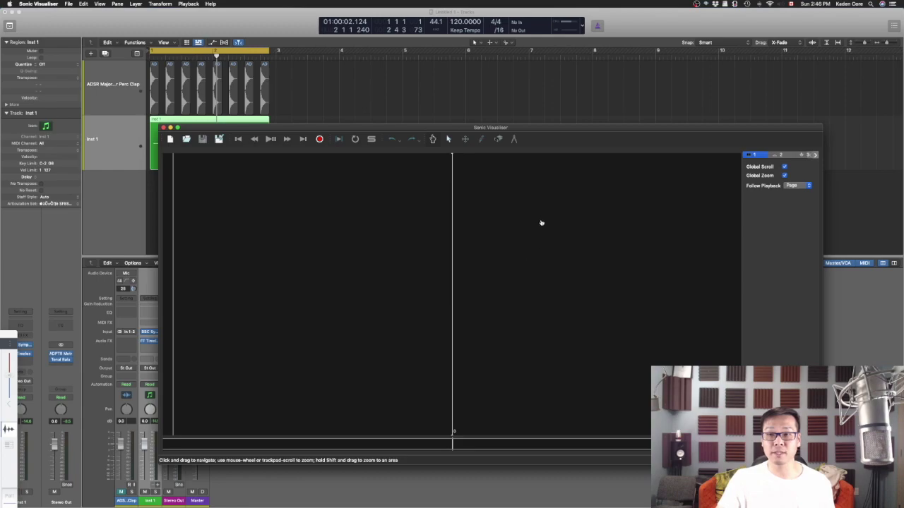
pyautogui.click(160, 4)
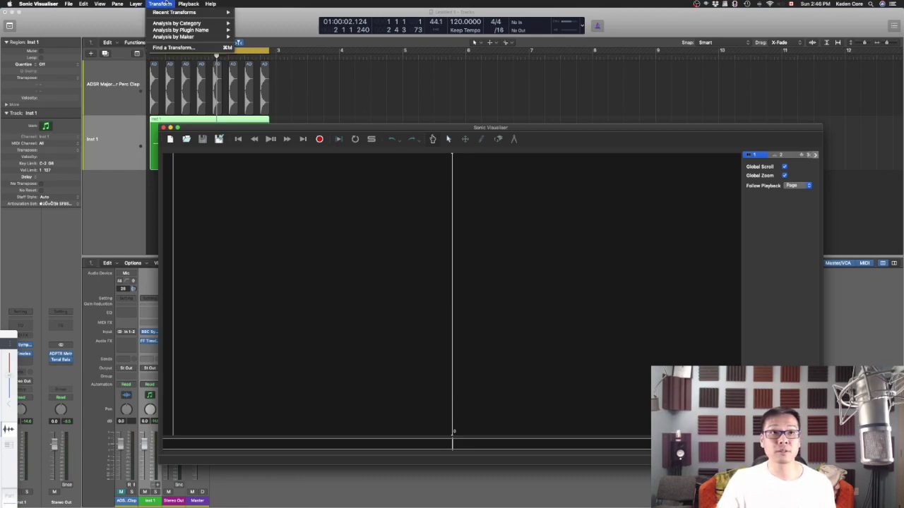
pyautogui.moveTo(191, 14)
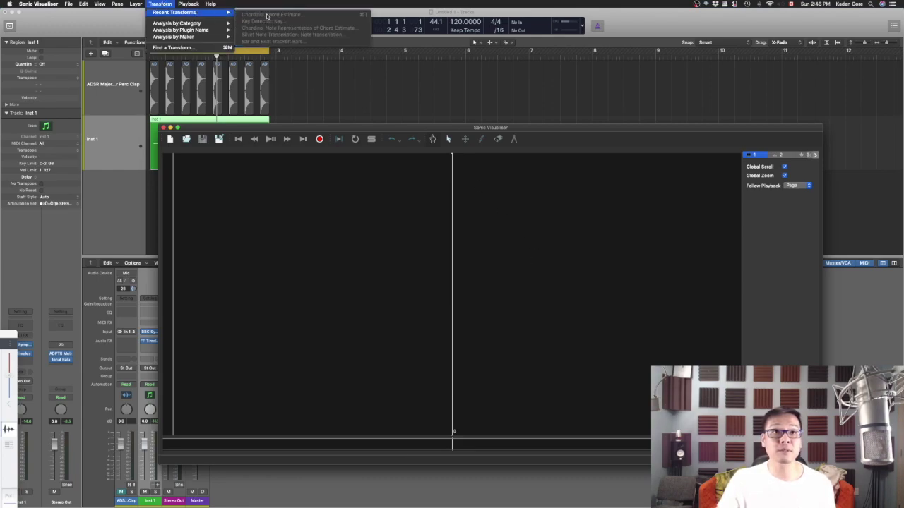
pyautogui.click(604, 130)
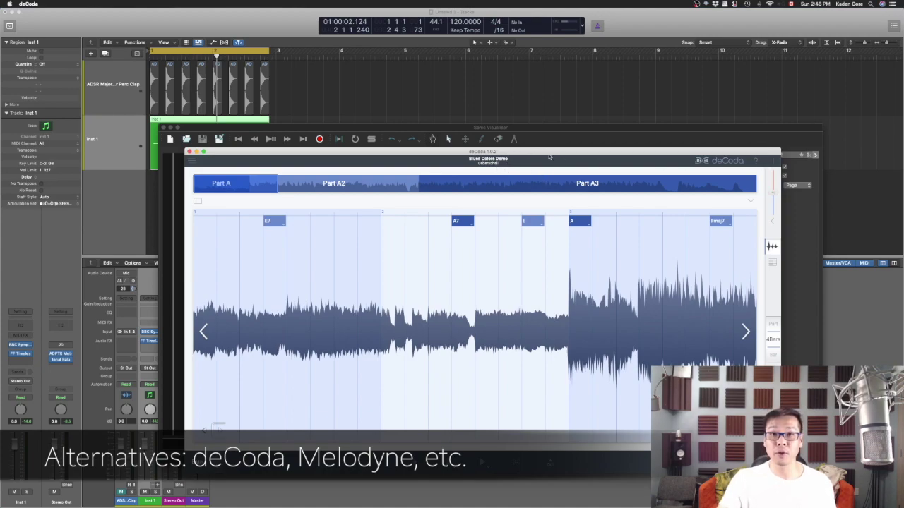
# Step: Reposition the deCoda window and scroll the chord demo to the Part A2 section
pyautogui.moveTo(548, 157); pyautogui.dragTo(583, 123)
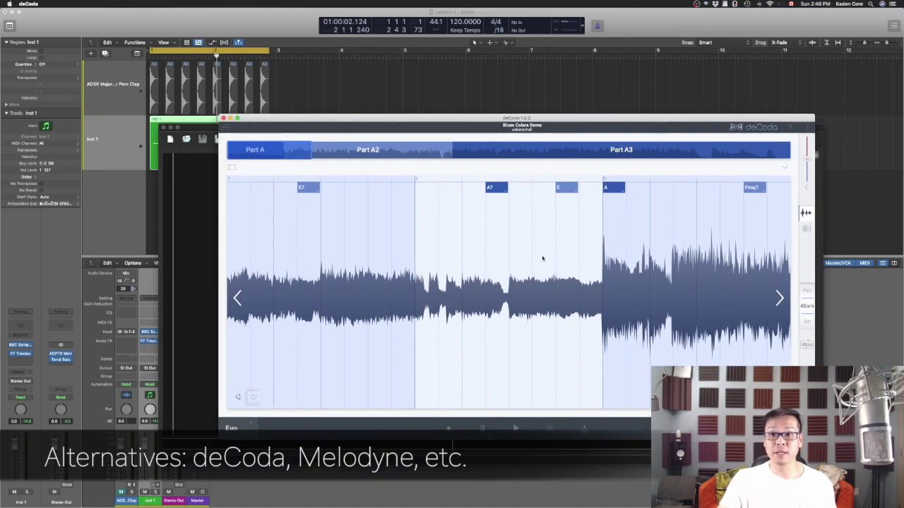
pyautogui.scroll(3, 543, 258)
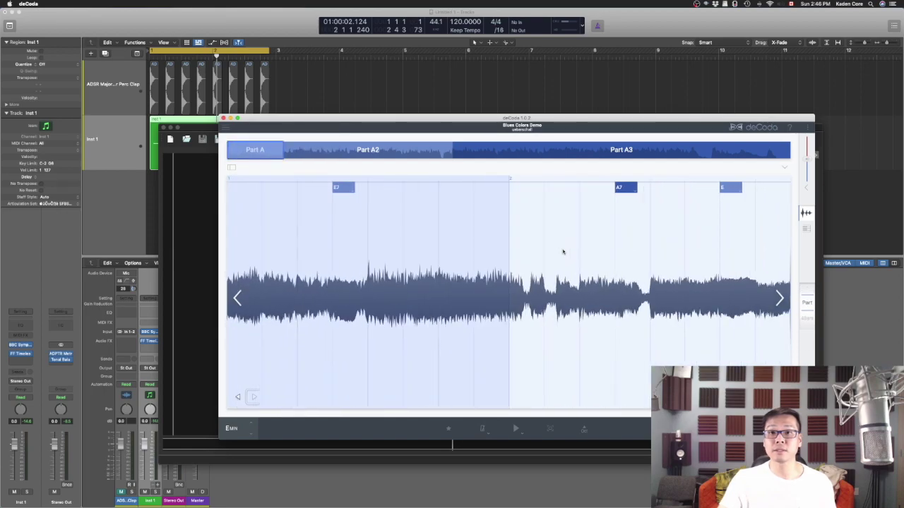
pyautogui.moveTo(422, 151); pyautogui.dragTo(399, 159)
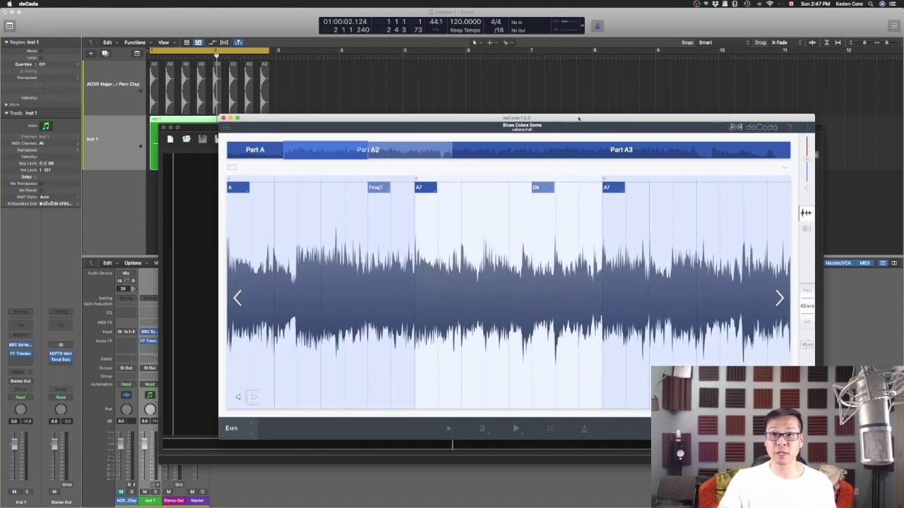
pyautogui.moveTo(428, 122); pyautogui.dragTo(417, 162)
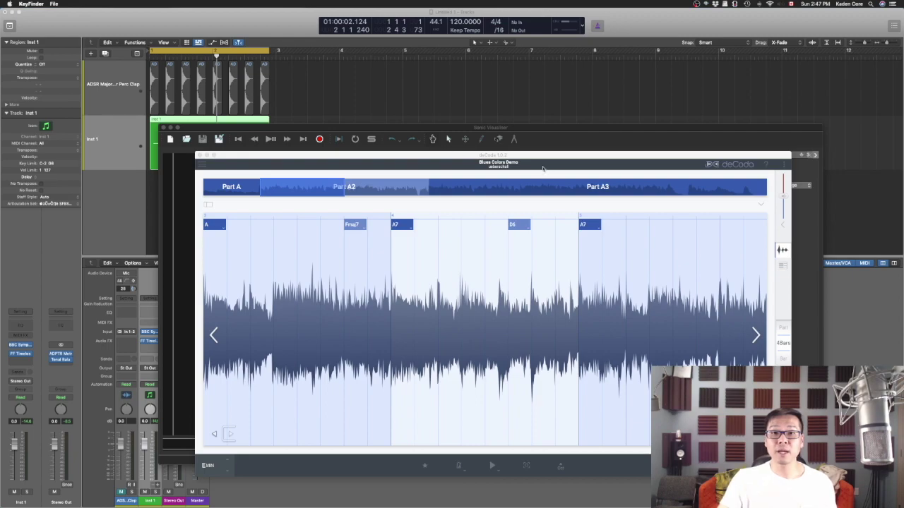
# Step: Quit deCoda with Cmd+Q and move KeyFinder's Batch Analysis window toward the lower right
pyautogui.click(538, 131)
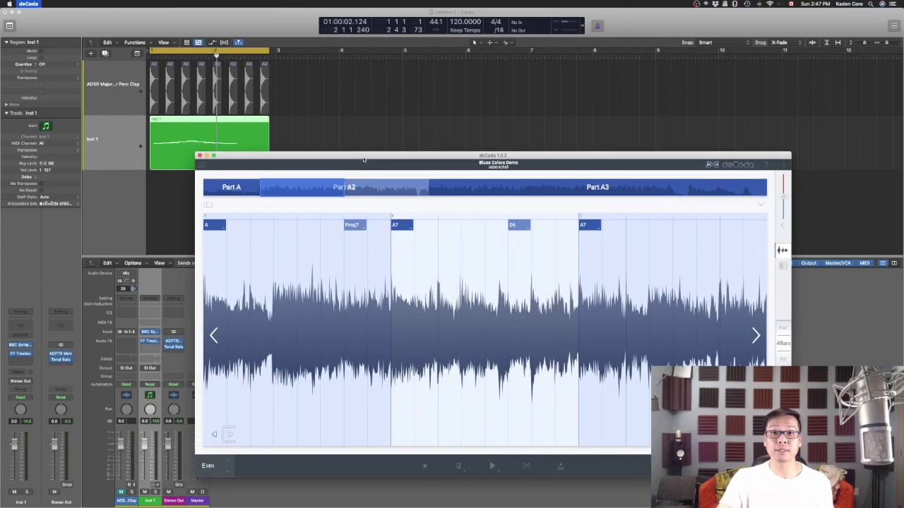
pyautogui.press('super+q')
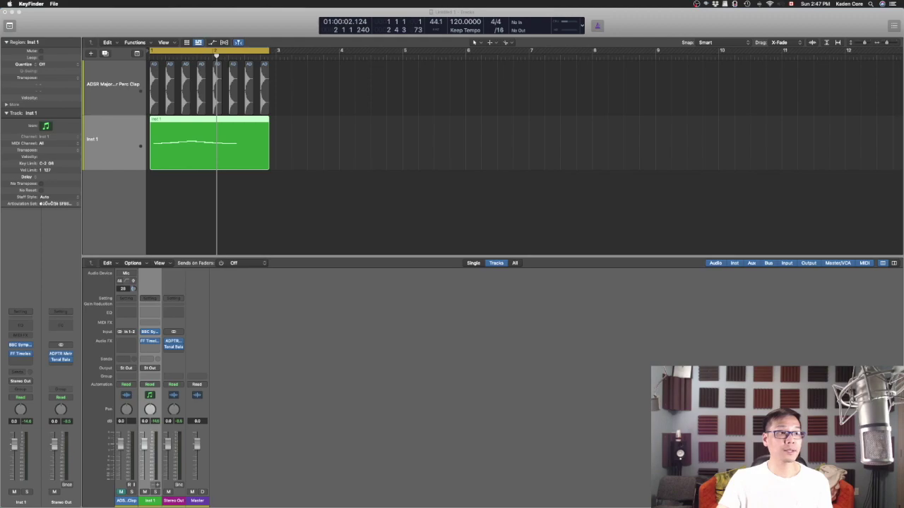
pyautogui.moveTo(478, 34); pyautogui.dragTo(669, 168)
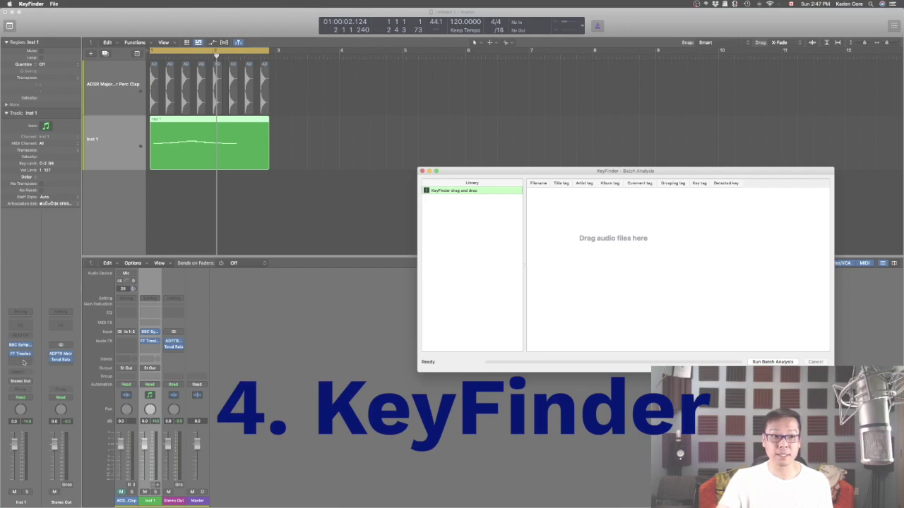
# Step: Bring the Logic Pro X project back to the front
pyautogui.click(43, 343)
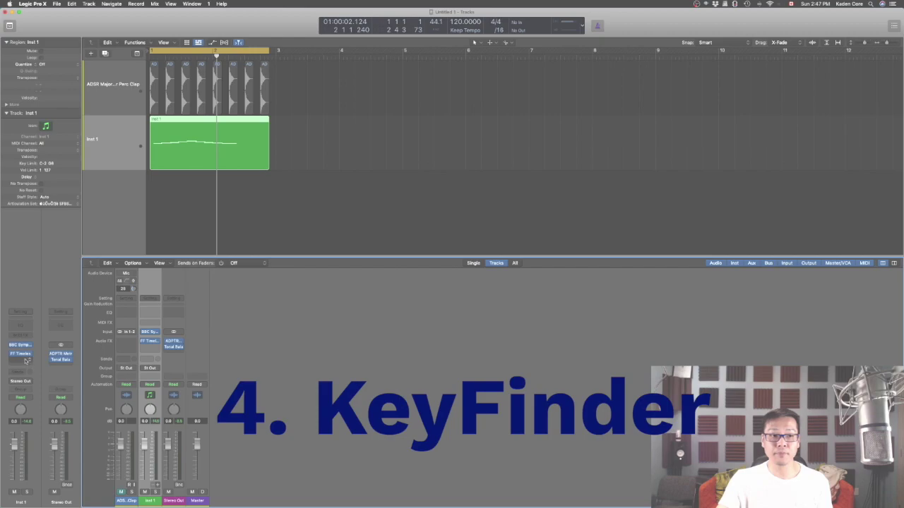
# Step: Insert the HoRNetSongKeyMK2 plug-in on Inst 1's Audio FX slot via a 'horn' search
pyautogui.click(24, 361)
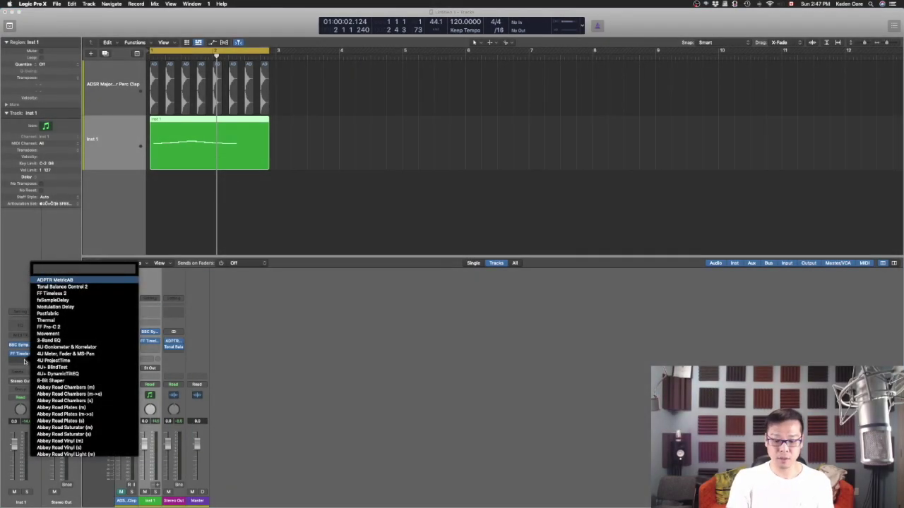
pyautogui.write('horn')
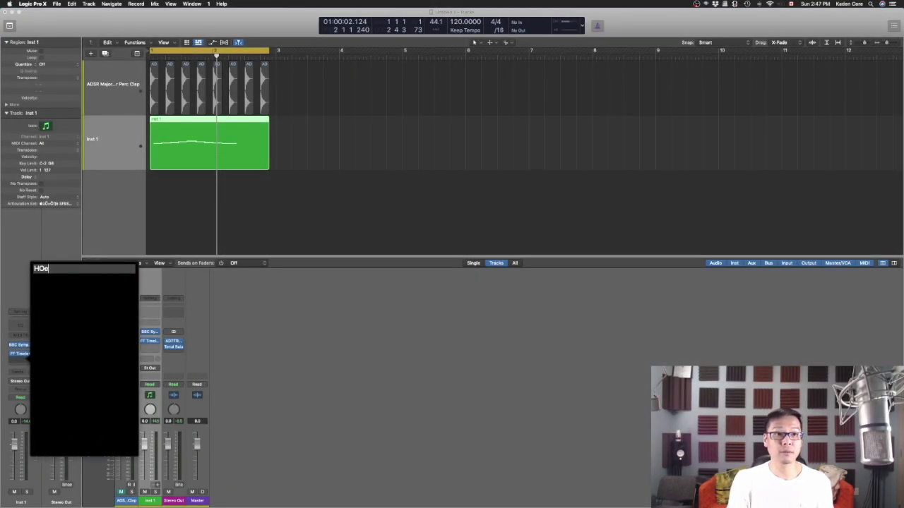
pyautogui.press('Down')
pyautogui.press('Down')
pyautogui.press('Down')
pyautogui.press('Down')
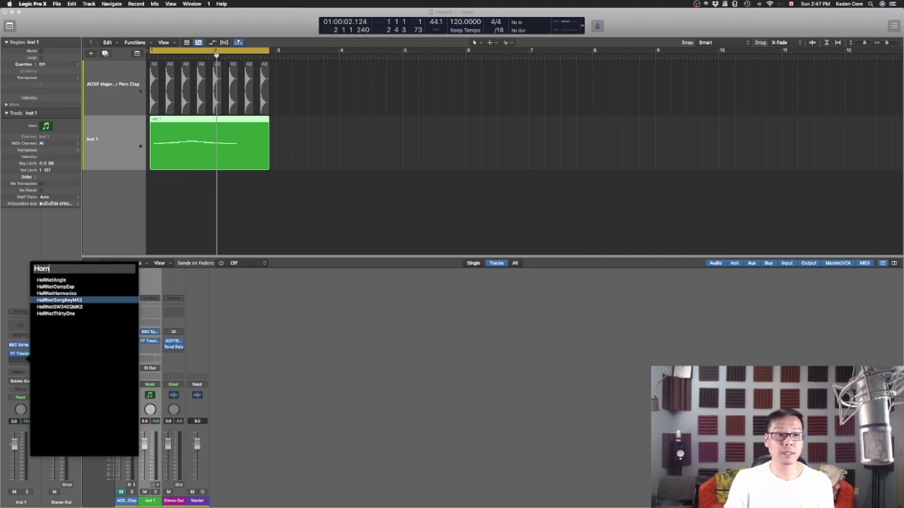
pyautogui.press('Up')
pyautogui.press('Escape')
pyautogui.click(20, 362)
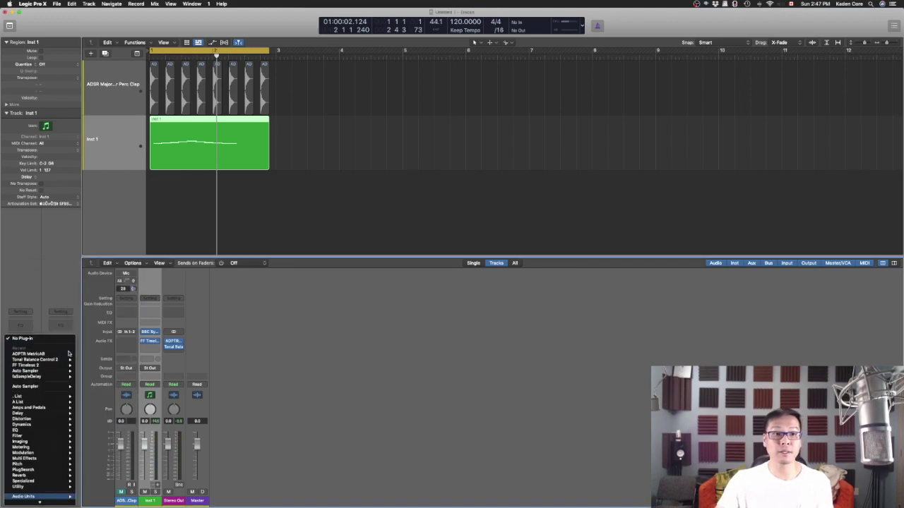
# Step: Show the SongKey window reading Cmaj on the right side, then relaunch KeyFinder beside it
pyautogui.click(226, 240)
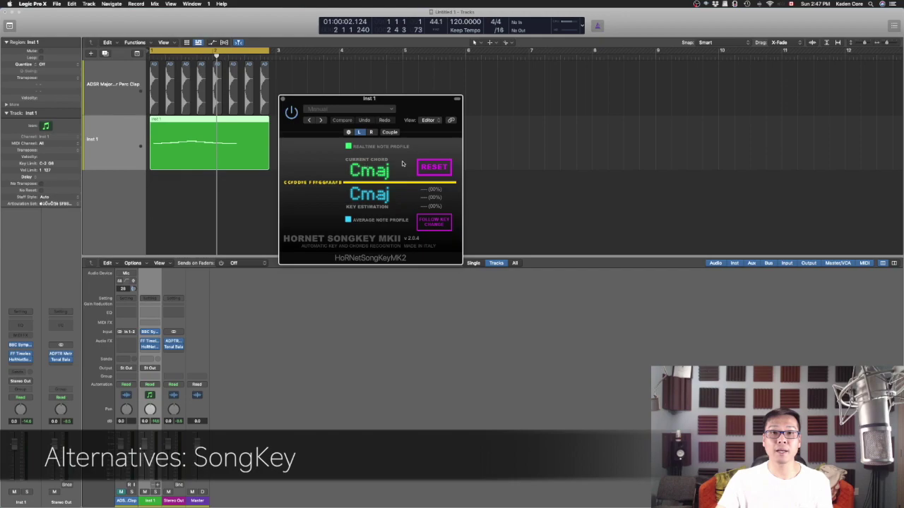
pyautogui.moveTo(407, 106); pyautogui.dragTo(753, 111)
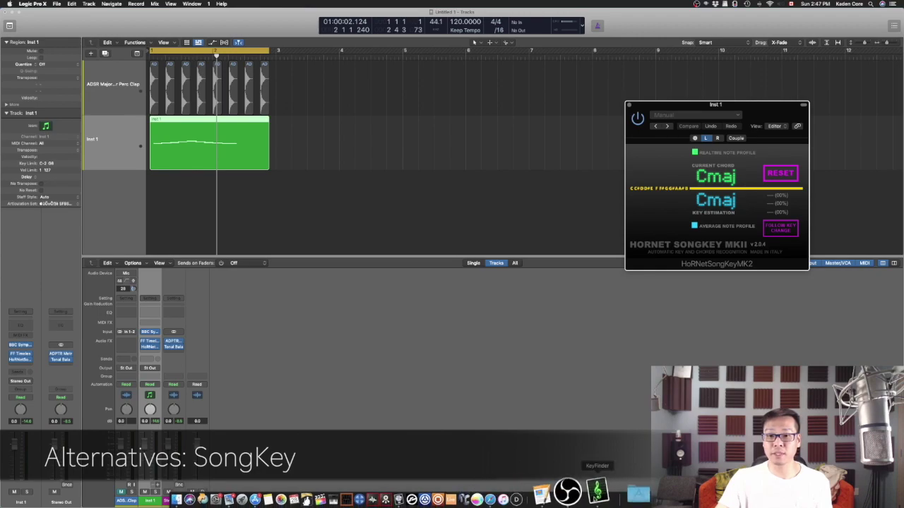
pyautogui.click(591, 499)
pyautogui.moveTo(638, 172); pyautogui.dragTo(504, 95)
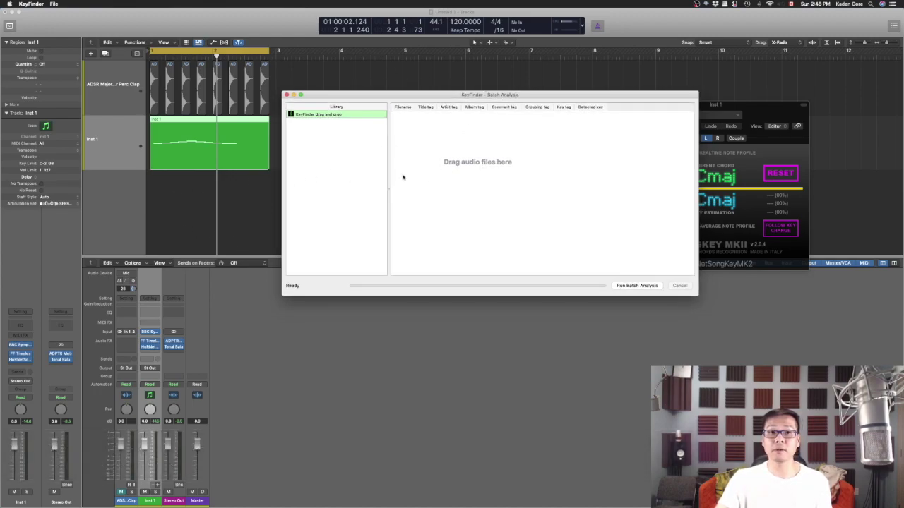
# Step: Analyse the cinematic trailer mp3 in KeyFinder, which detects Em, then quit KeyFinder
pyautogui.moveTo(169, 503); pyautogui.dragTo(657, 267)
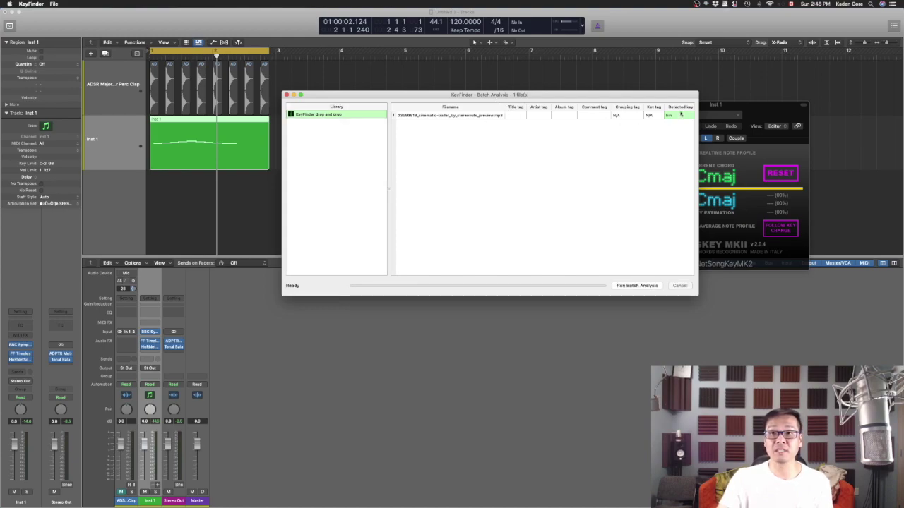
pyautogui.moveTo(665, 96); pyautogui.dragTo(598, 131)
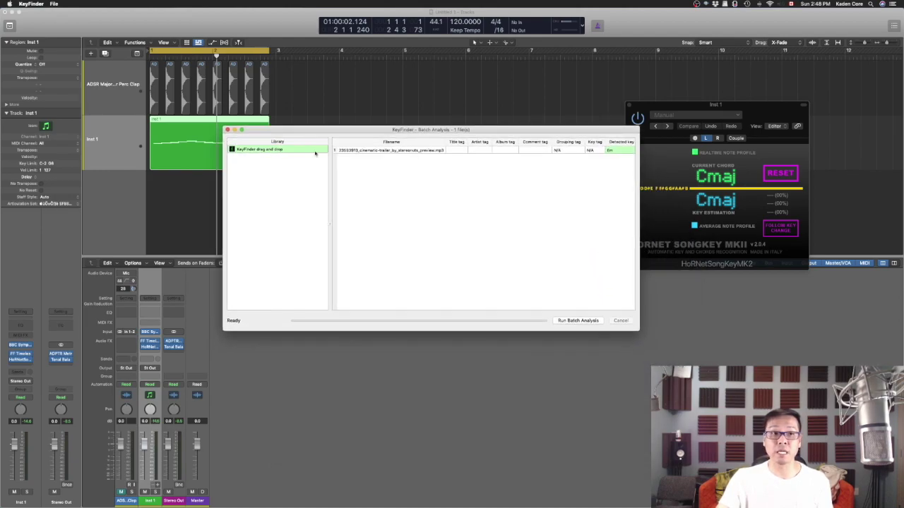
pyautogui.moveTo(275, 138); pyautogui.dragTo(343, 191)
pyautogui.press('super+q')
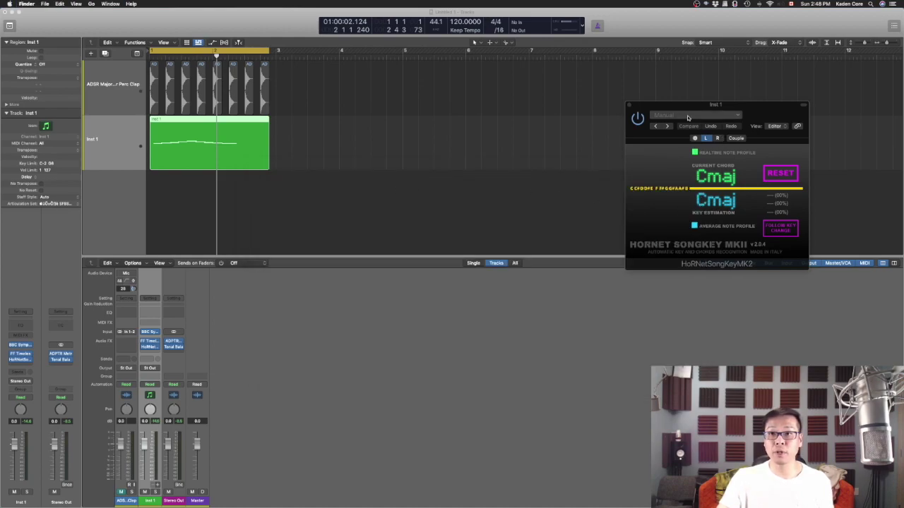
# Step: Close the HoRNet SongKey MKII plug-in window
pyautogui.click(628, 105)
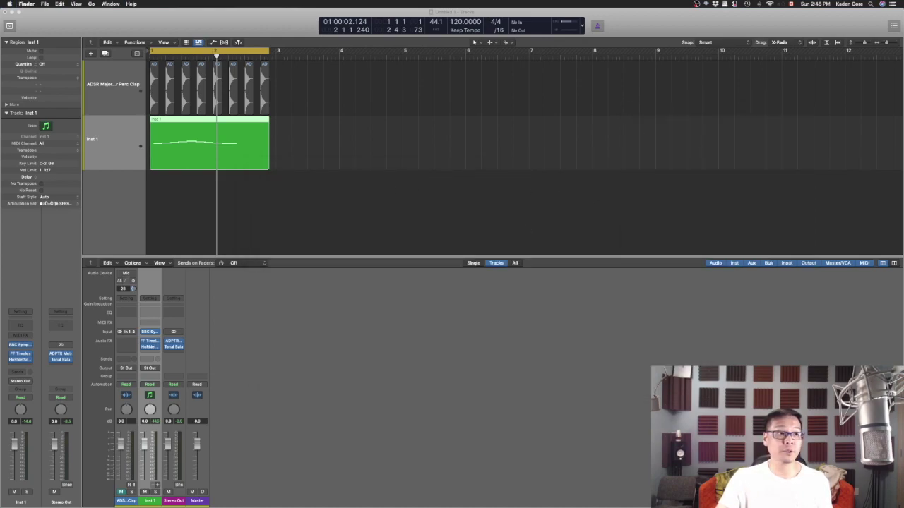